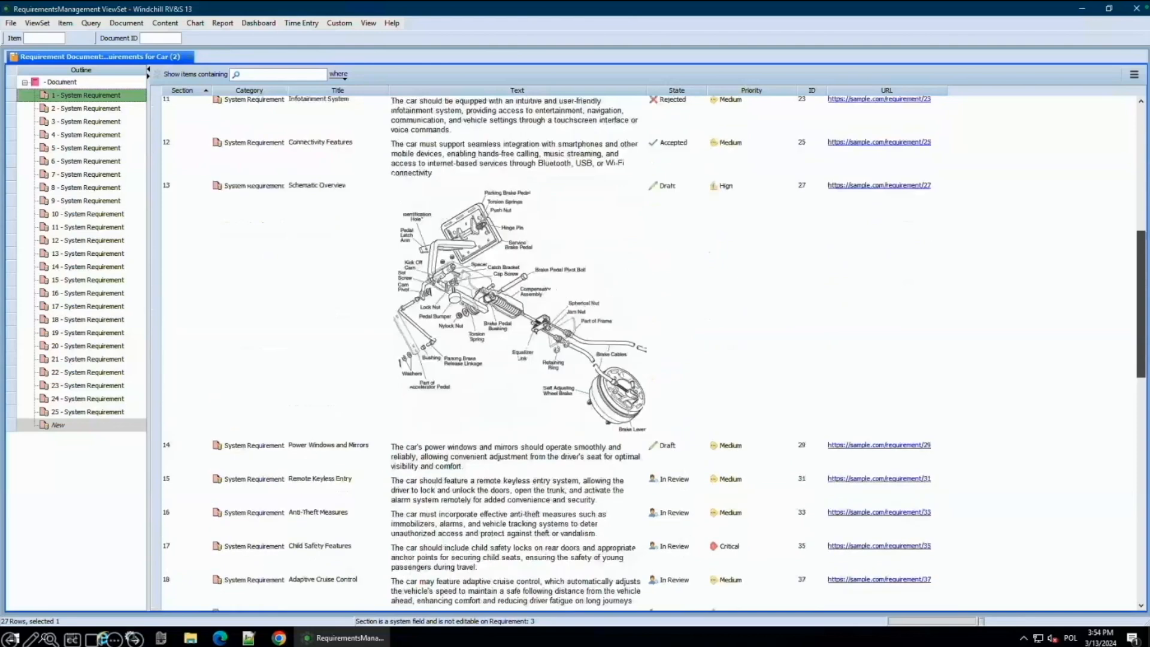
- Switch to Arofinity Designer's Migrator, open the RV&S to Codebeamer migration for editing and review its type mapping
scroll(1141, 133, "up", 3)
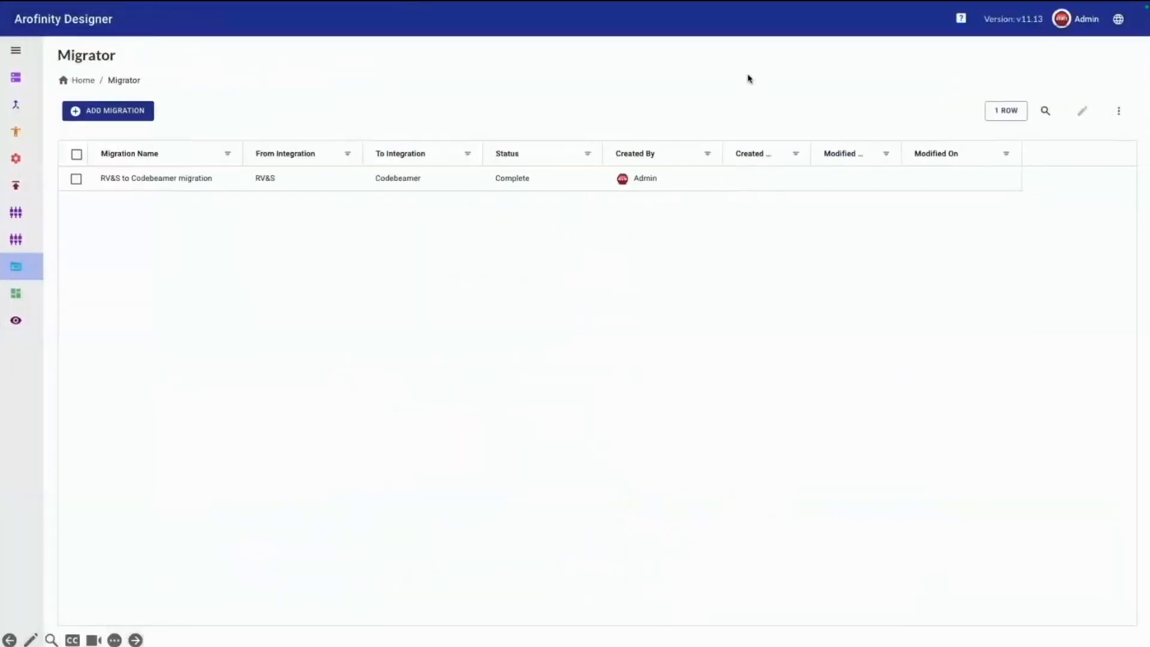
left_click(125, 175)
left_click(77, 180)
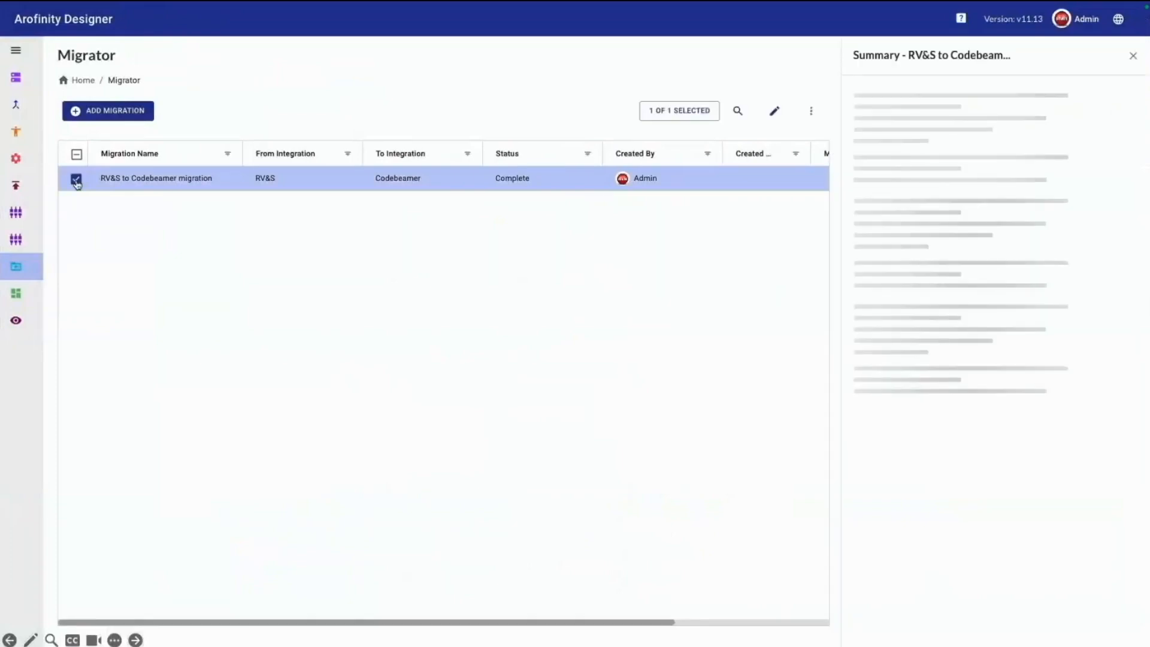
left_click(780, 112)
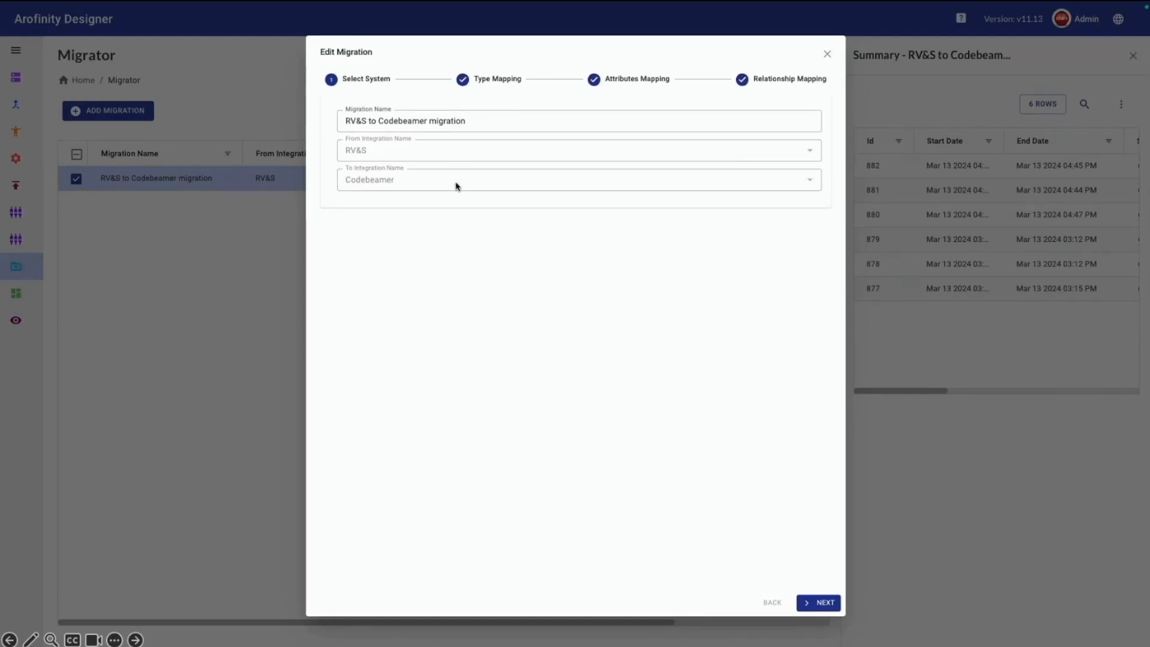
left_click(491, 88)
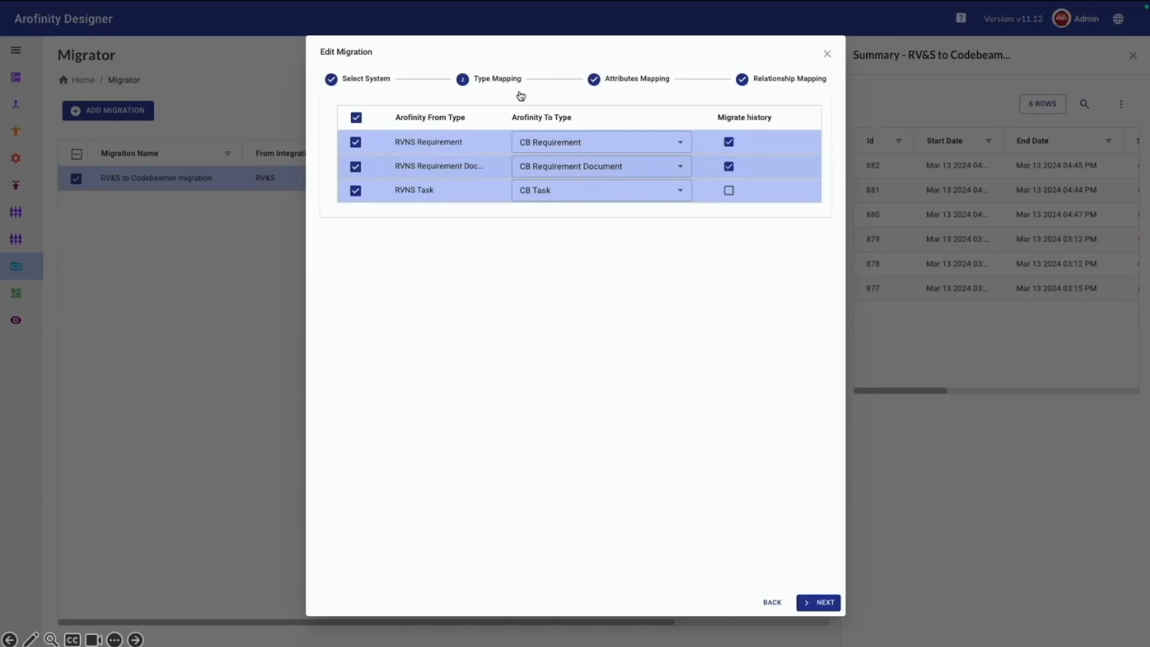
- Review the RVNS Requirement attribute mapping and inspect the possible value mapping of Priority, including the options for Critical
left_click(637, 84)
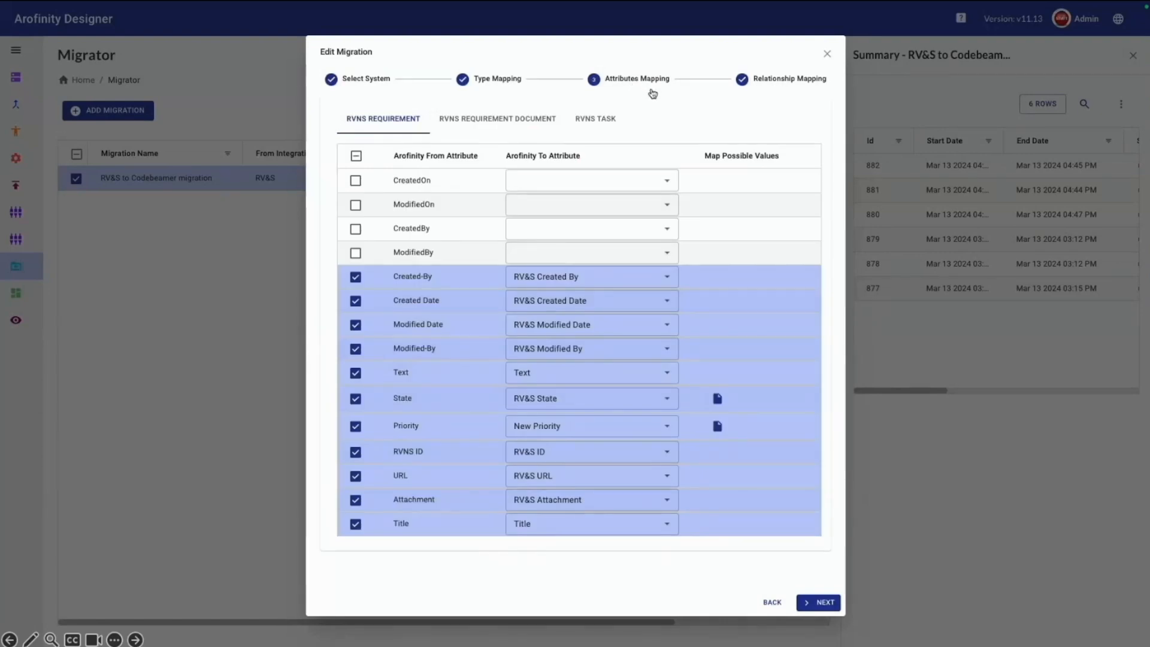
left_click(718, 427)
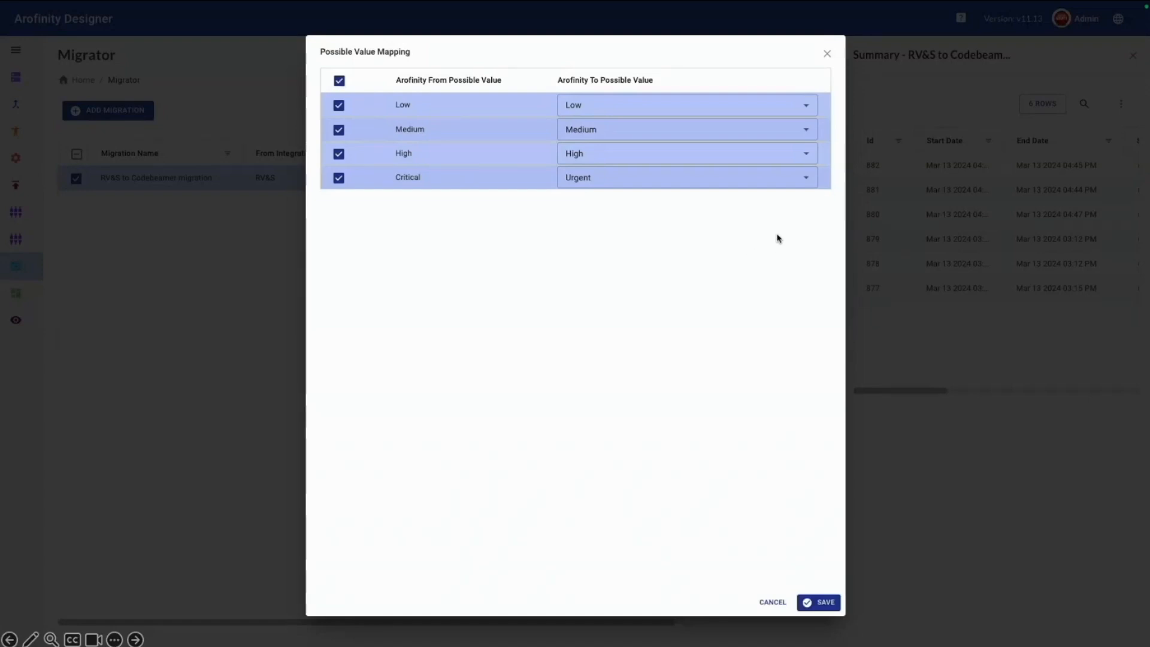
left_click(807, 177)
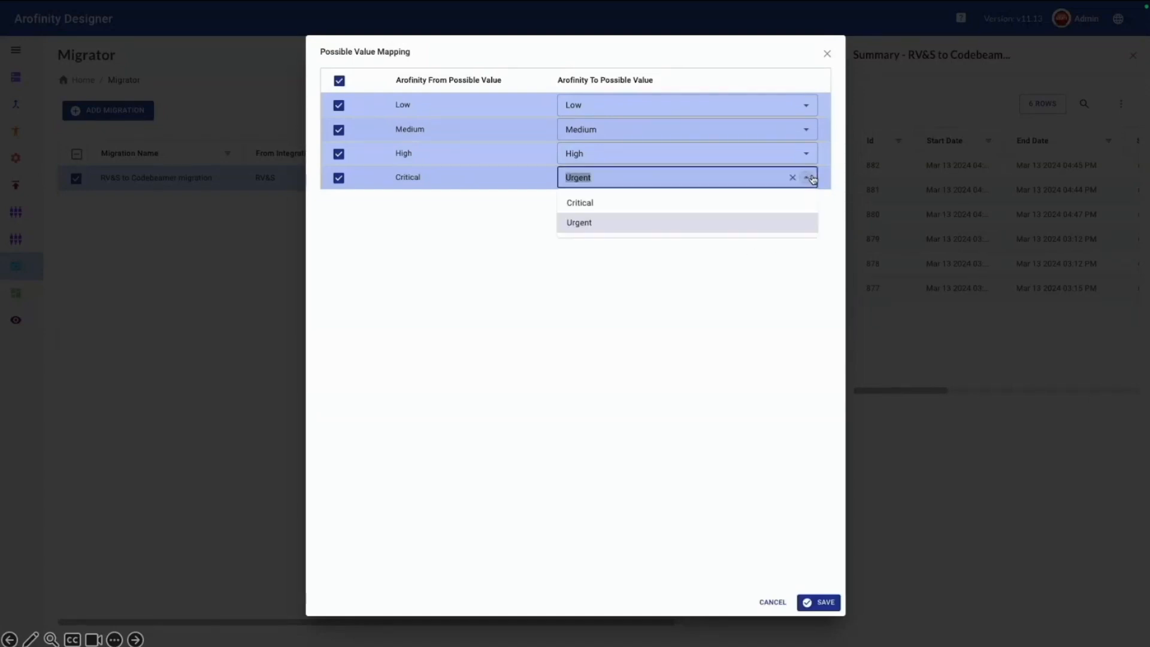
left_click(808, 177)
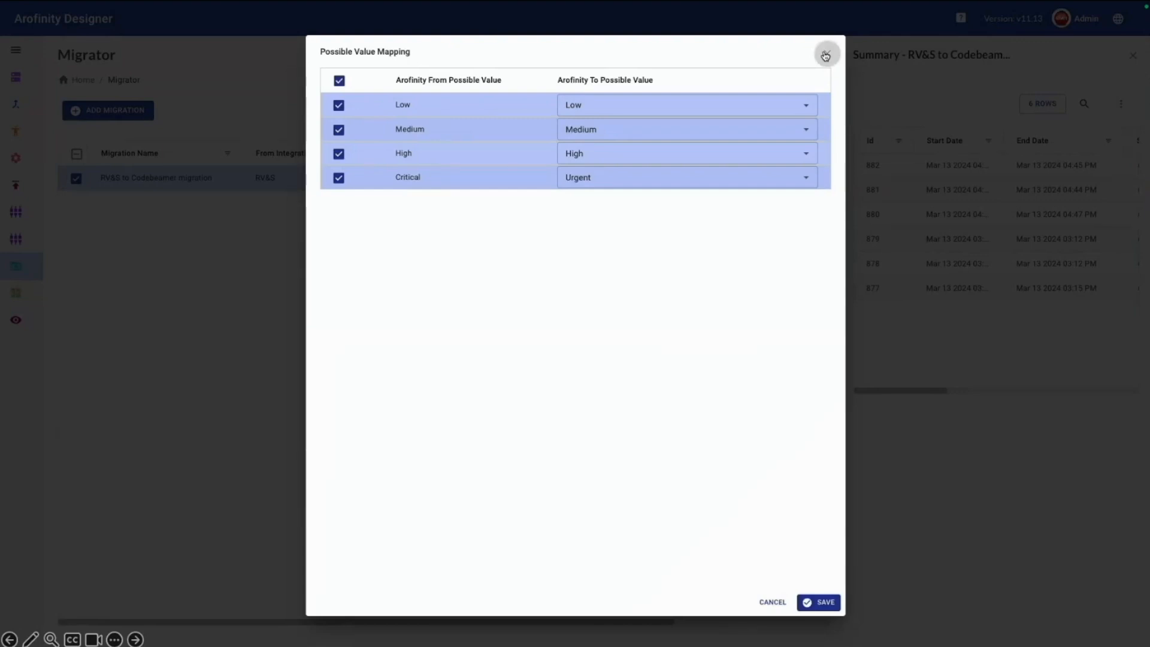
left_click(826, 55)
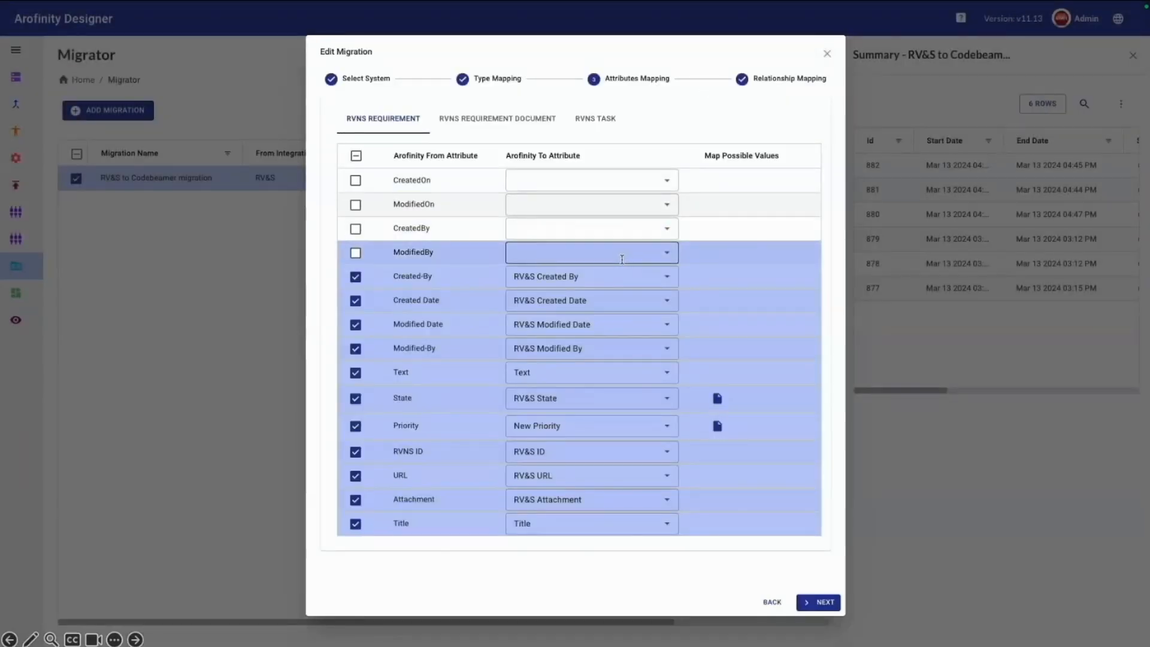
- Review the attribute mappings of RVNS Requirement Document and RVNS Task plus the relationship mapping, and close the migration without changes
left_click(527, 120)
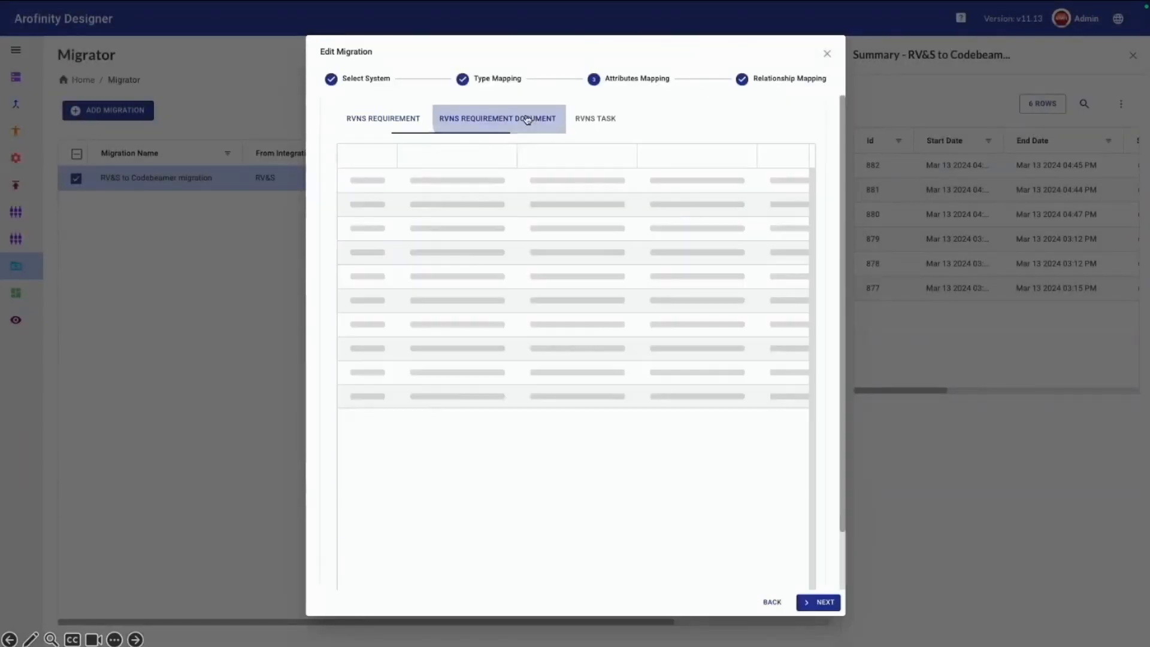
left_click(599, 123)
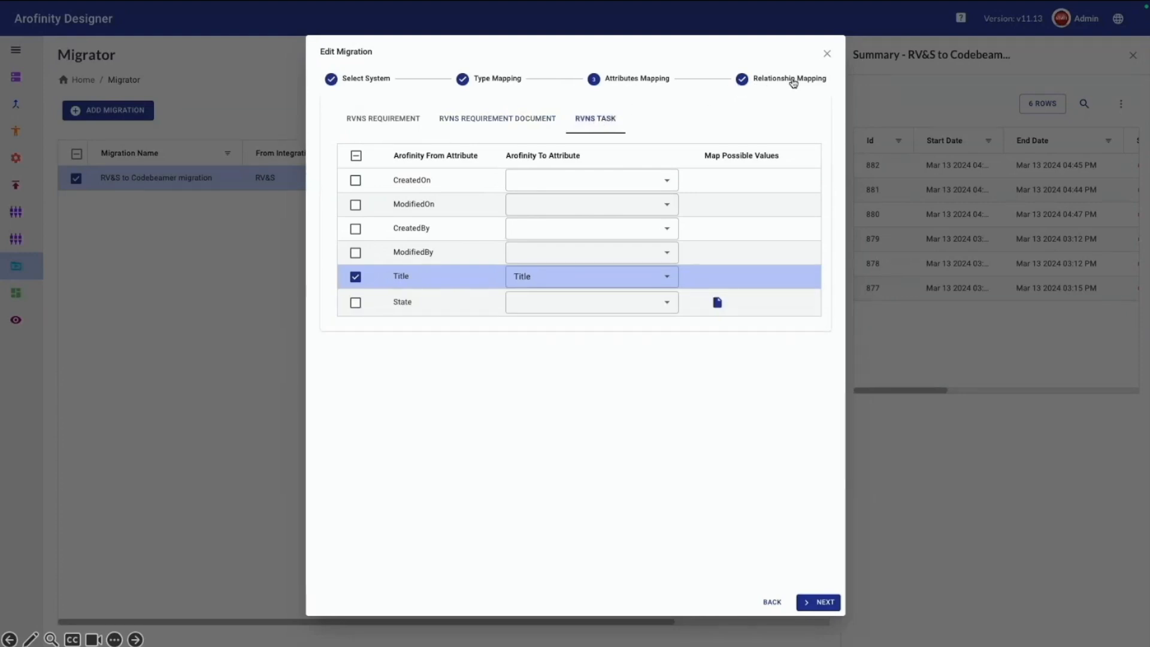
left_click(794, 83)
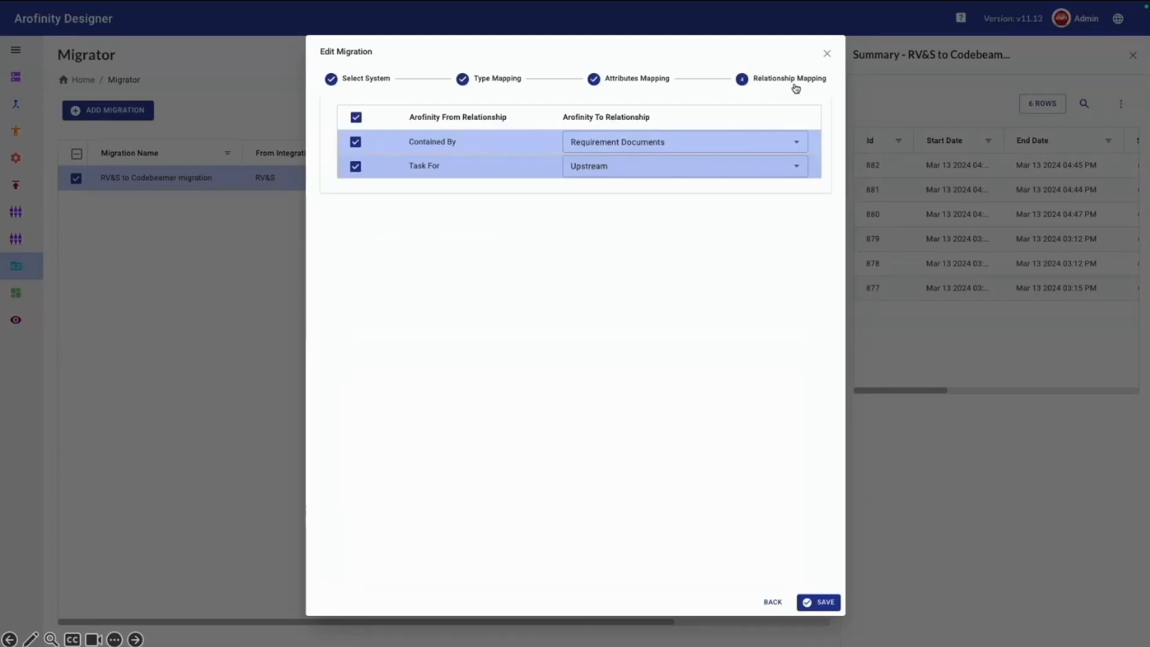
left_click(828, 54)
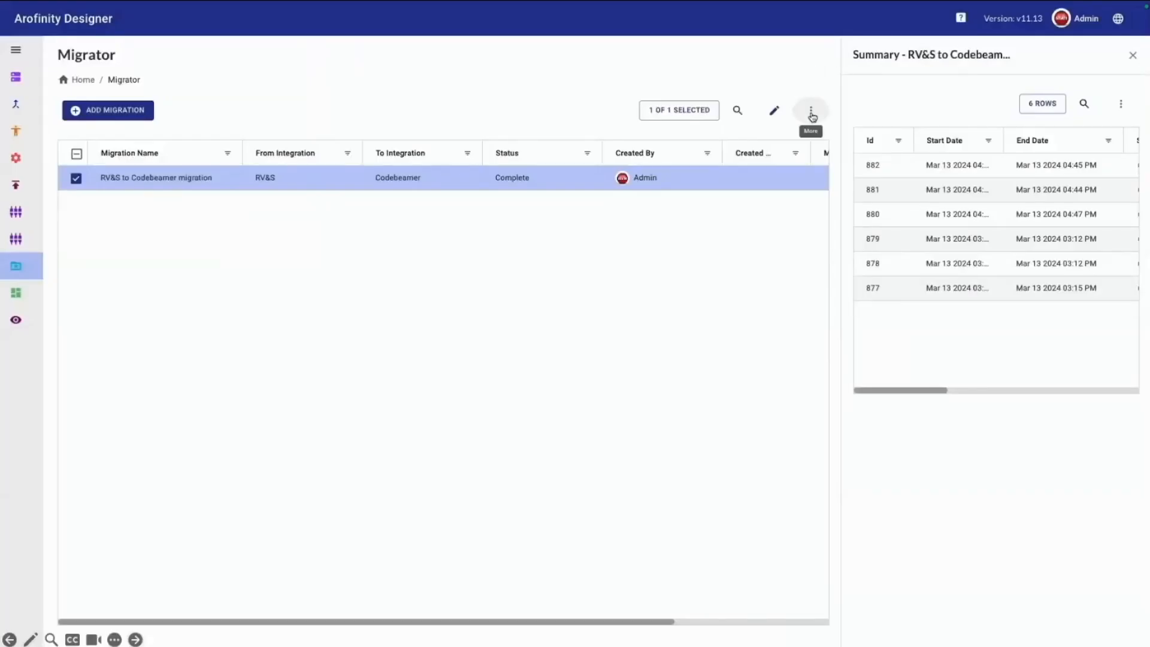
- Start the RV&S to Codebeamer migration with duplicate data migration left off
left_click(811, 112)
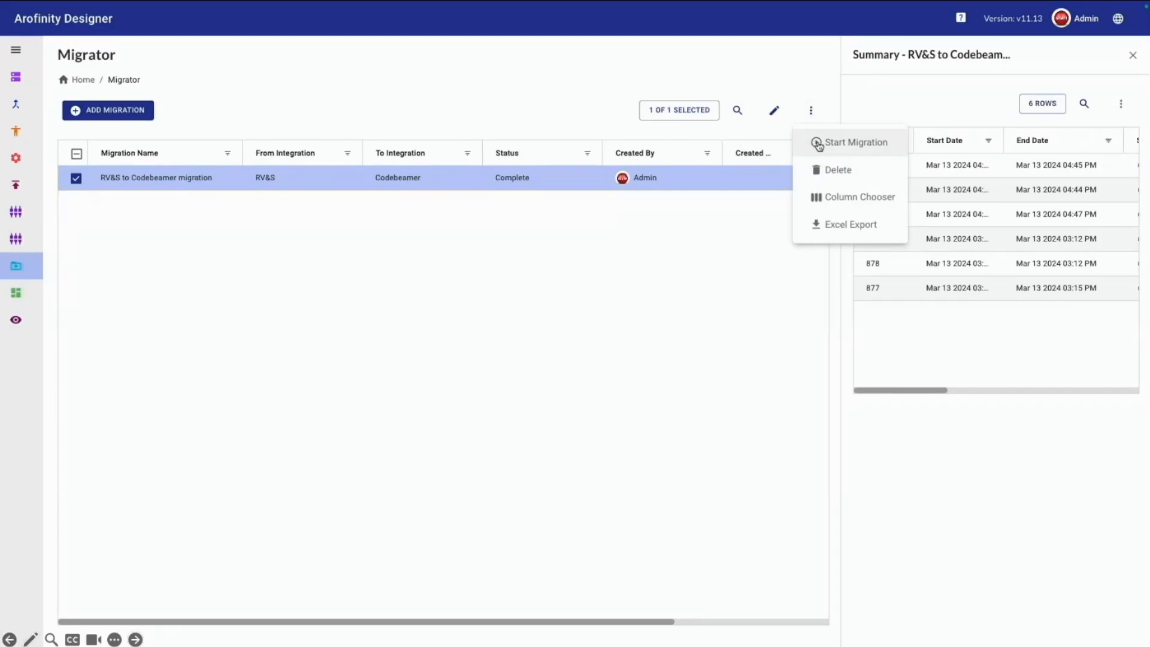
left_click(818, 144)
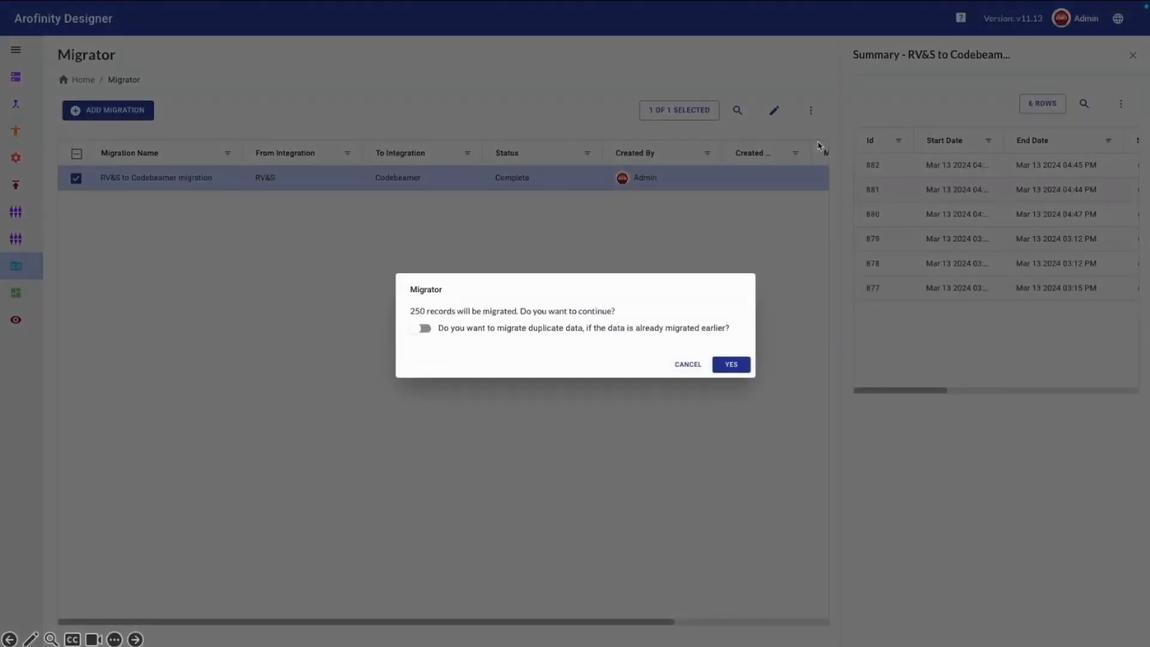
left_click(732, 365)
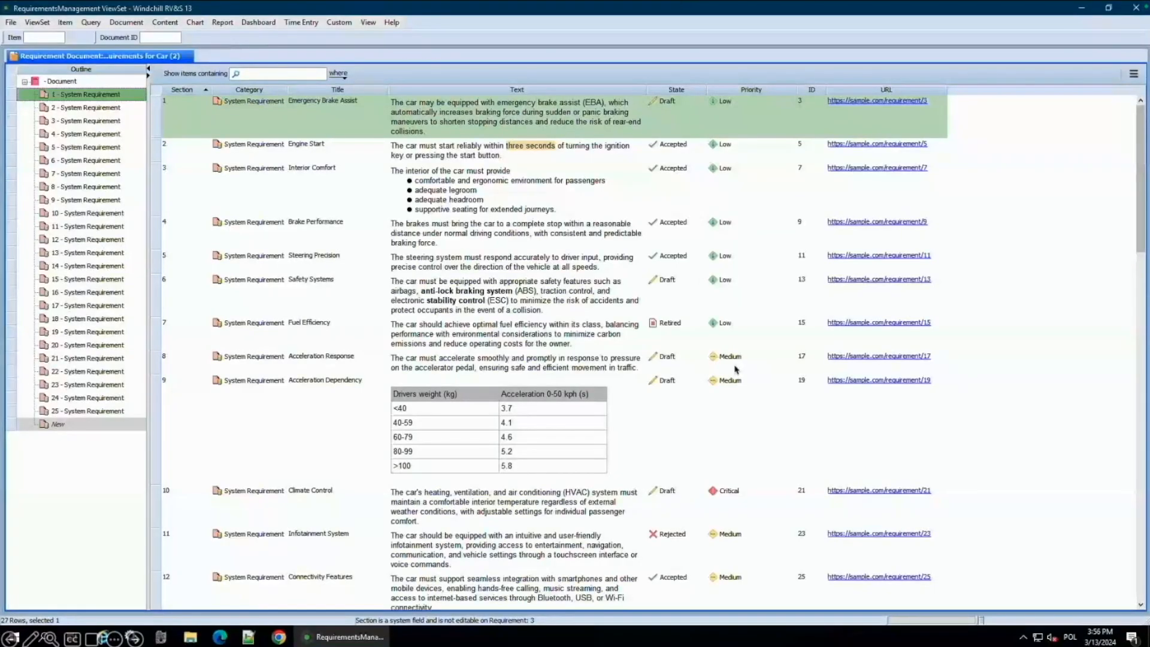
- Switch to Windchill RV&S, open the Climate Control requirement in section 10 and examine its relationships and attachments
left_click(191, 499)
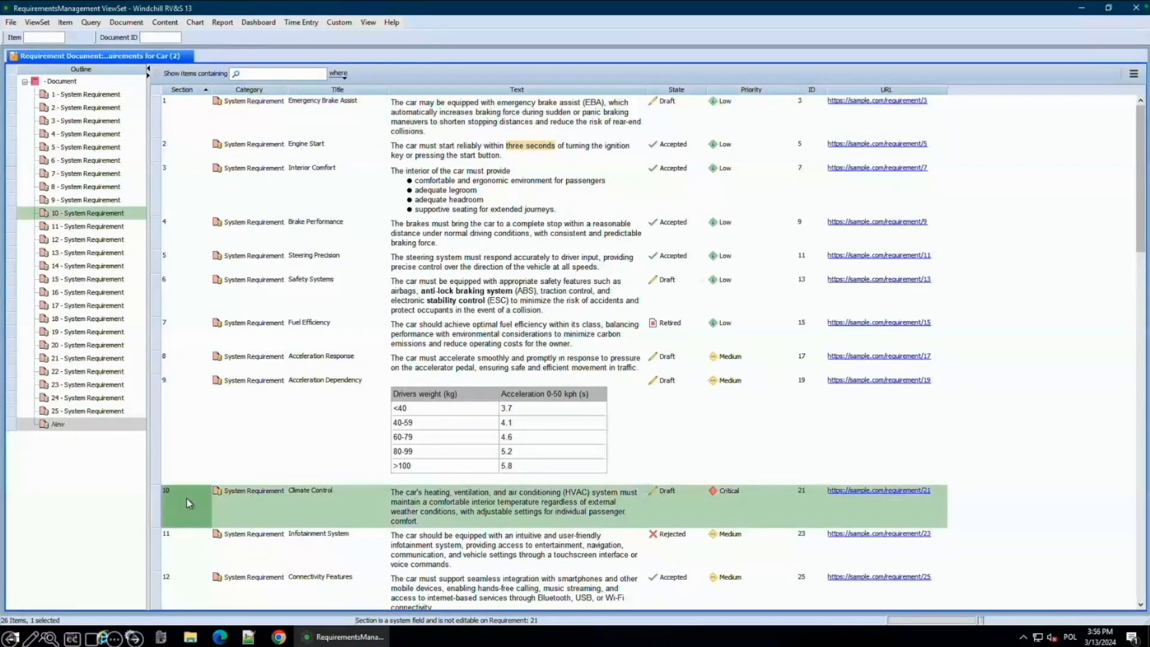
double_click(186, 498)
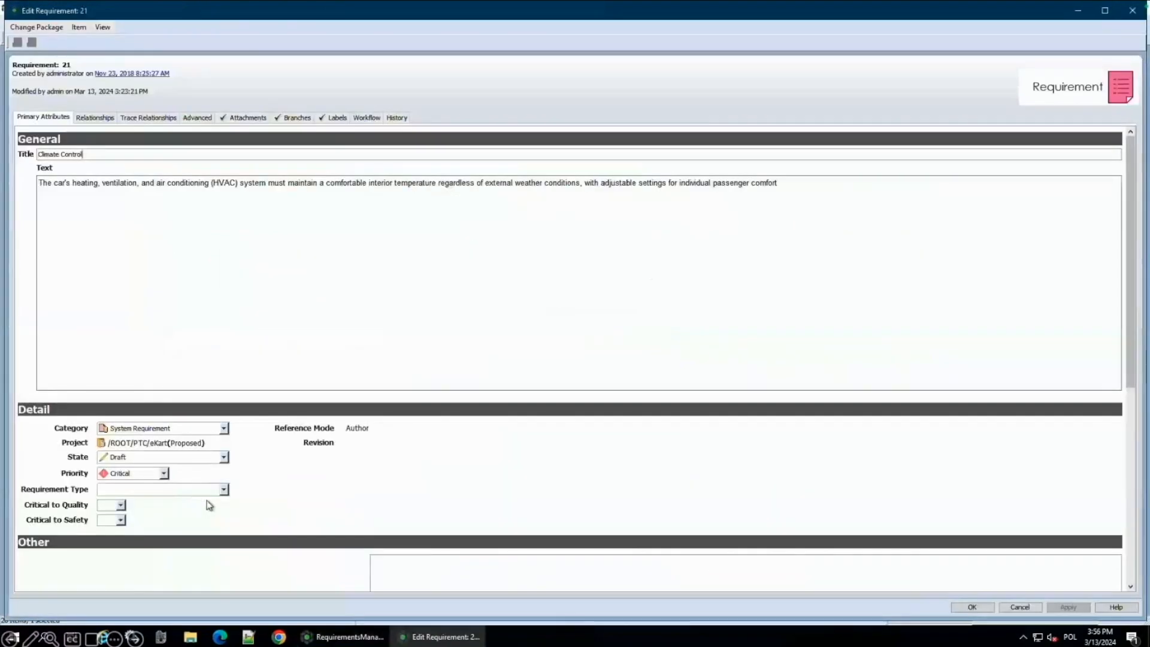
left_click(100, 120)
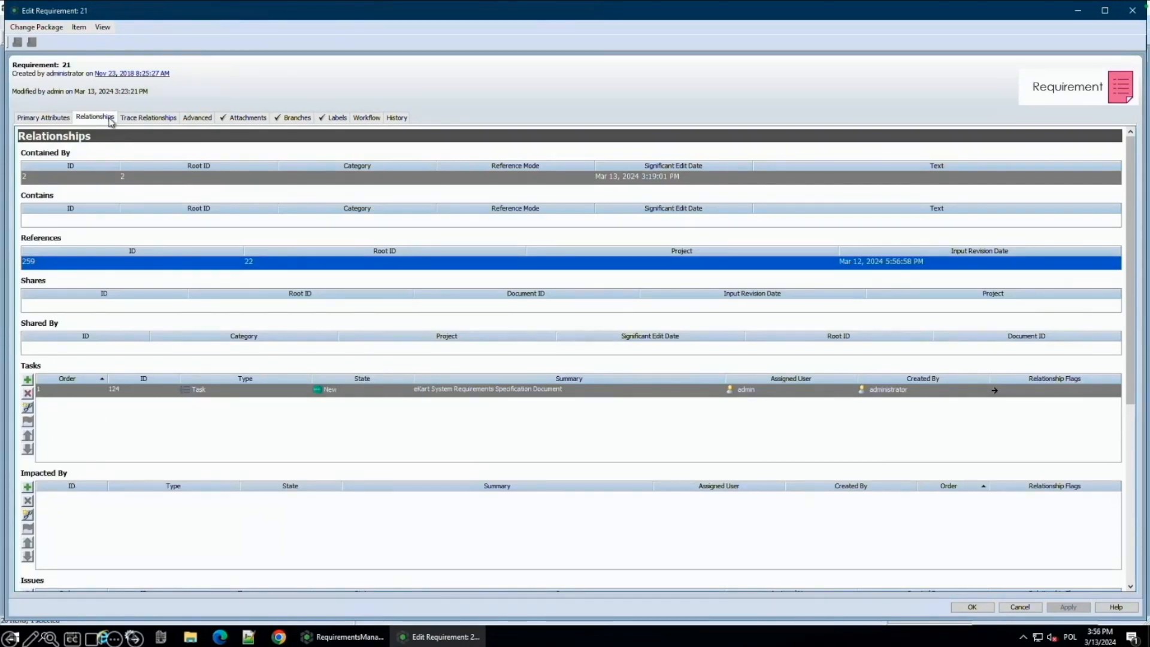
left_click(250, 119)
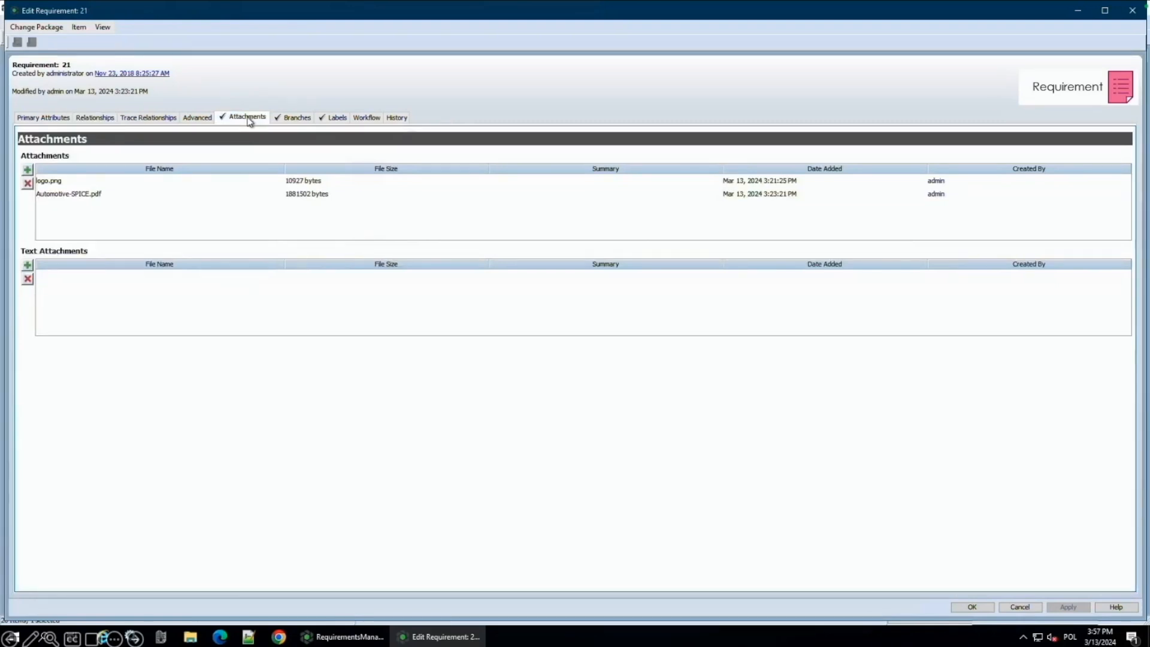
- Read the Climate Control requirement's change history back to its creation entry and close the requirement
left_click(398, 119)
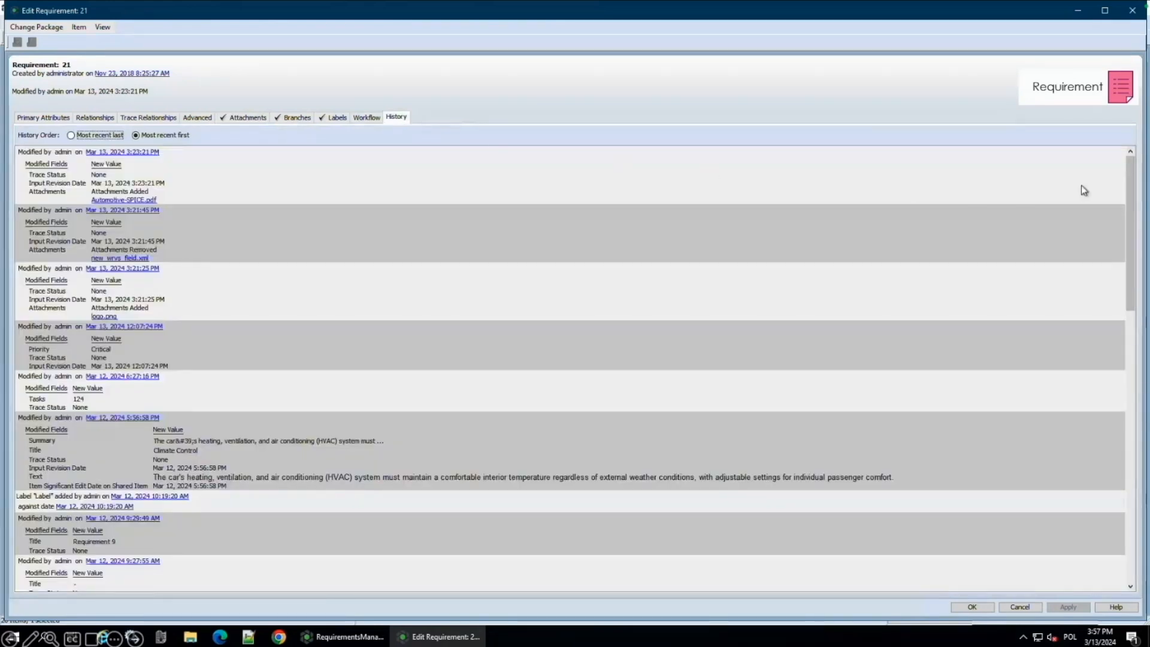
left_click_drag(1132, 169, 1147, 443)
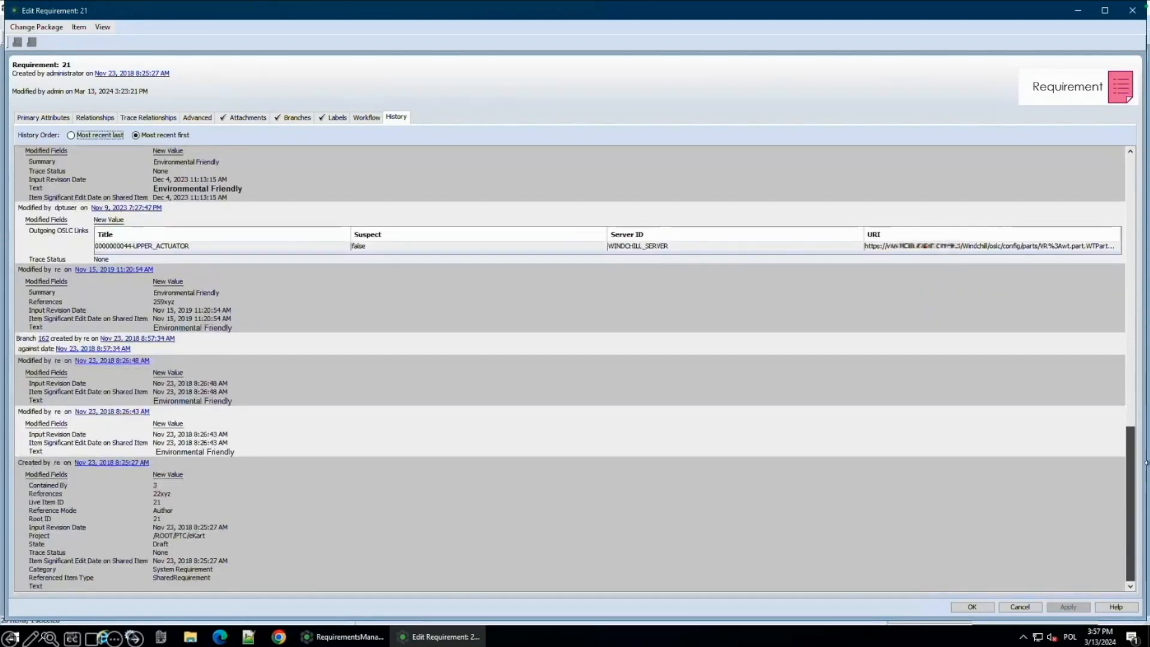
left_click(1132, 12)
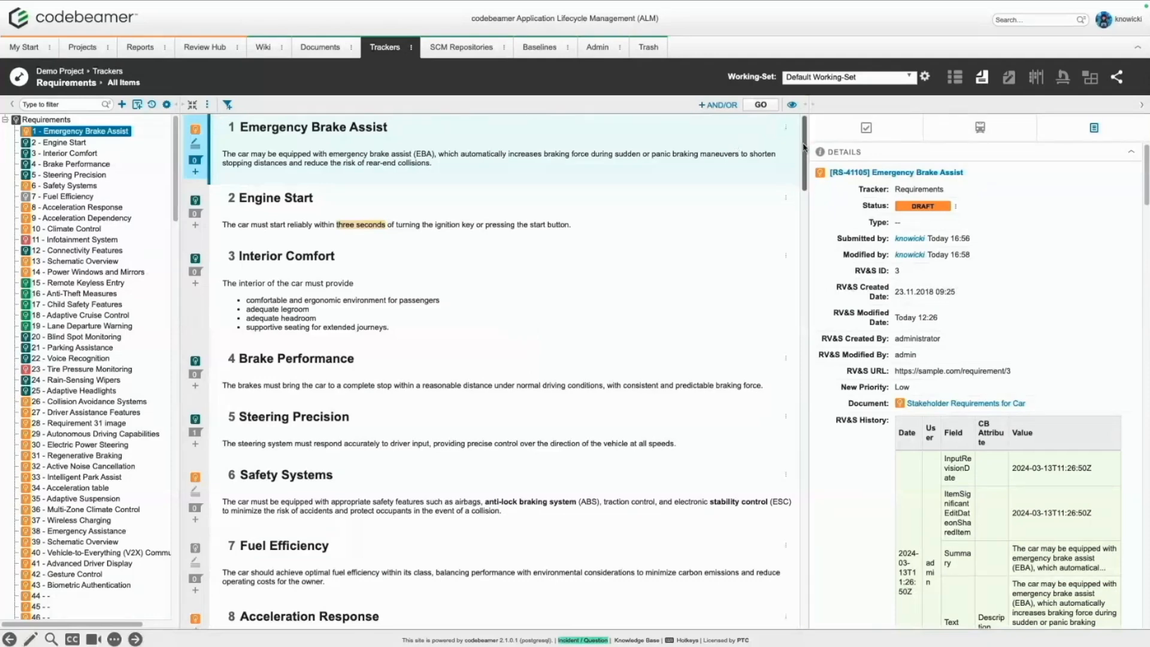
- Switch to Codebeamer and look through the migrated items in the Requirements tracker, down to Acceleration Dependency and Climate Control
mouse_move(806, 150)
left_mouse_down()
mouse_move(814, 324)
mouse_move(813, 150)
left_mouse_up()
scroll(680, 215, "down", 6)
scroll(634, 291, "down", 2)
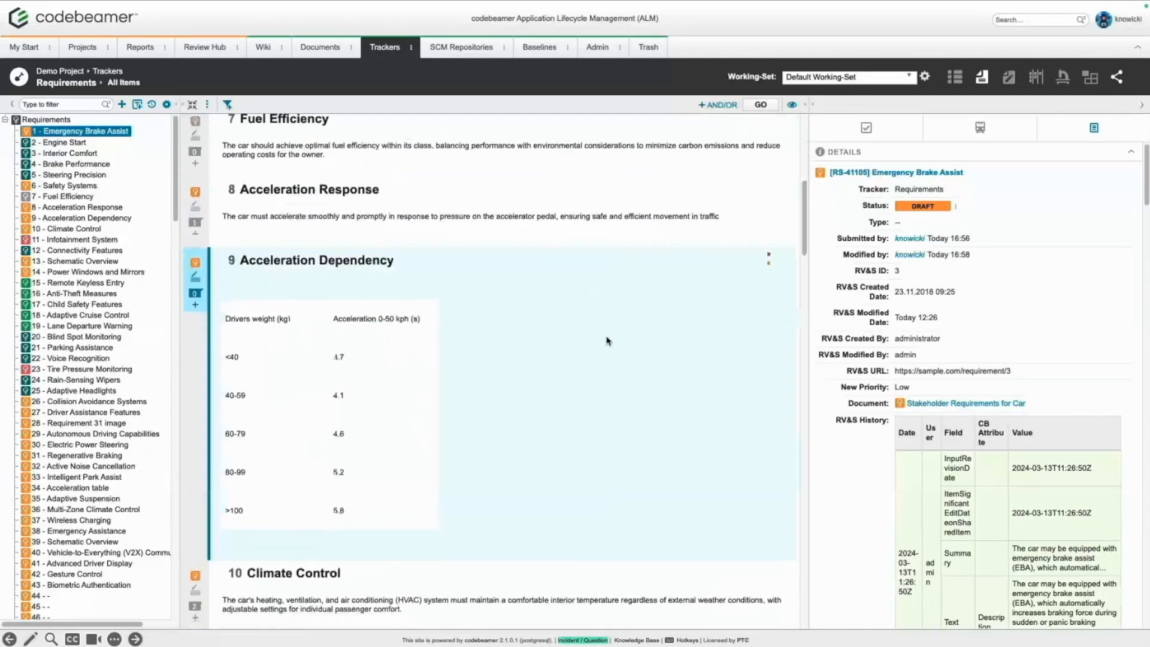
- Open the migrated Climate Control requirement and examine its RV&S history and its expanded traceability links
double_click(66, 230)
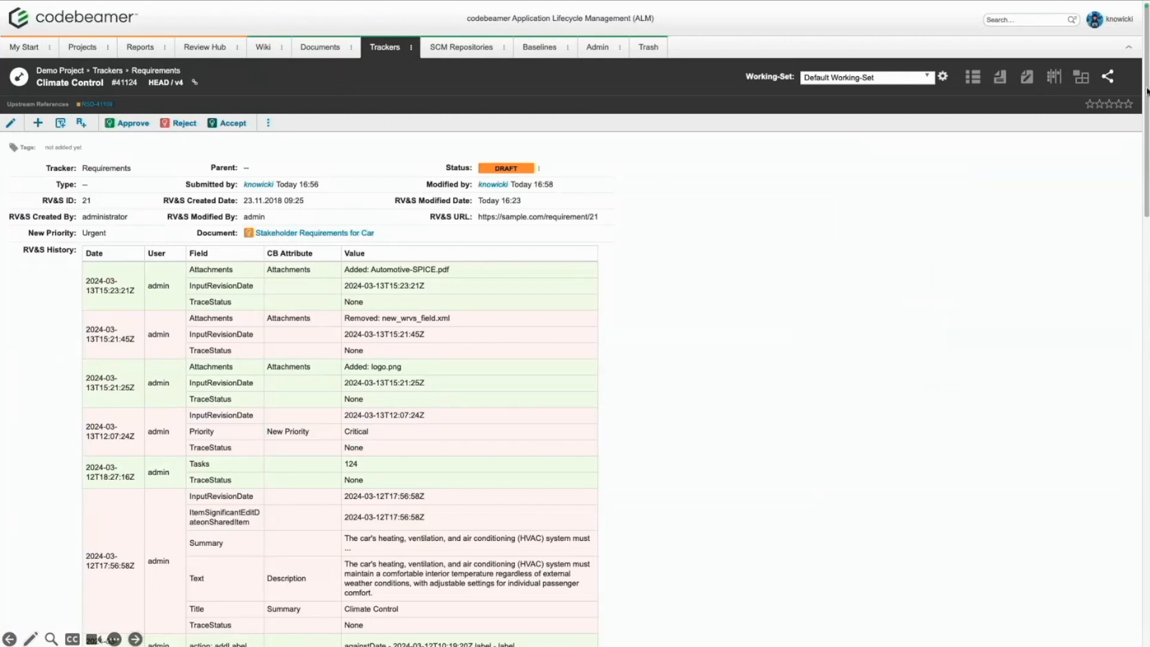
left_click_drag(1147, 111, 1147, 135)
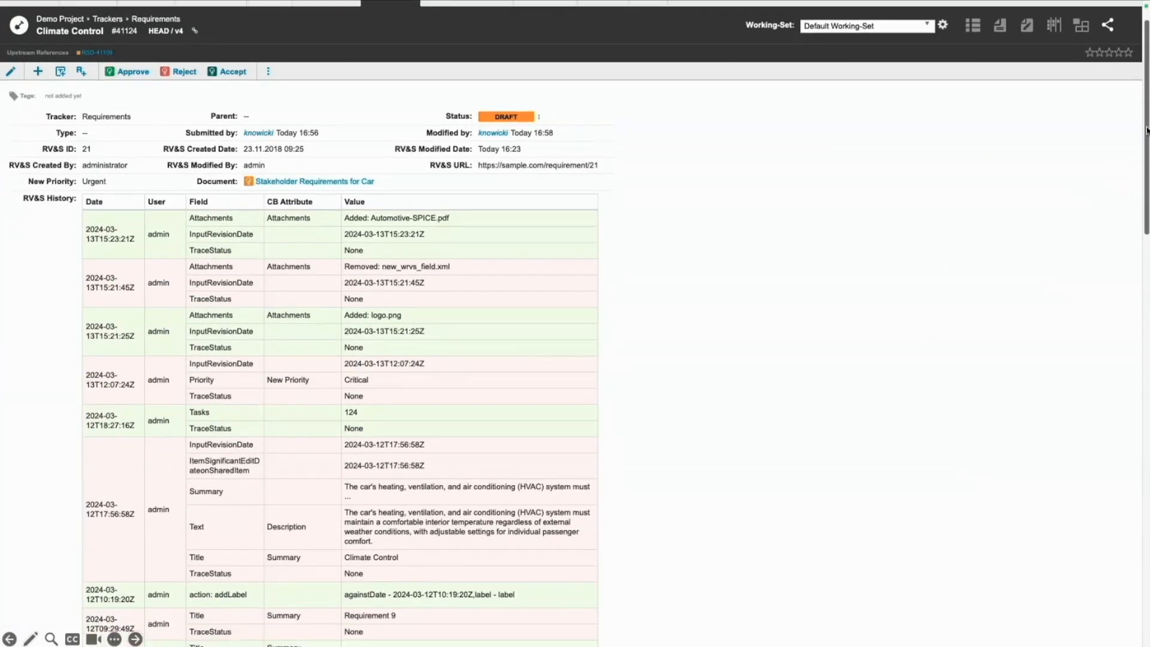
left_click_drag(1148, 135, 1145, 514)
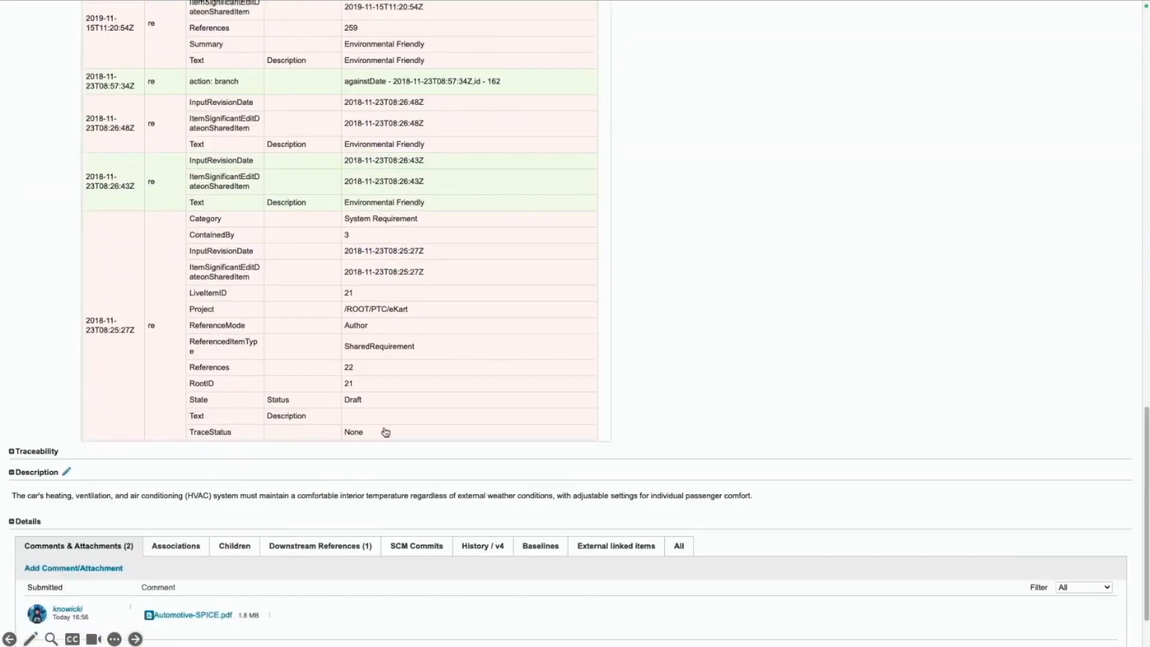
left_click(39, 452)
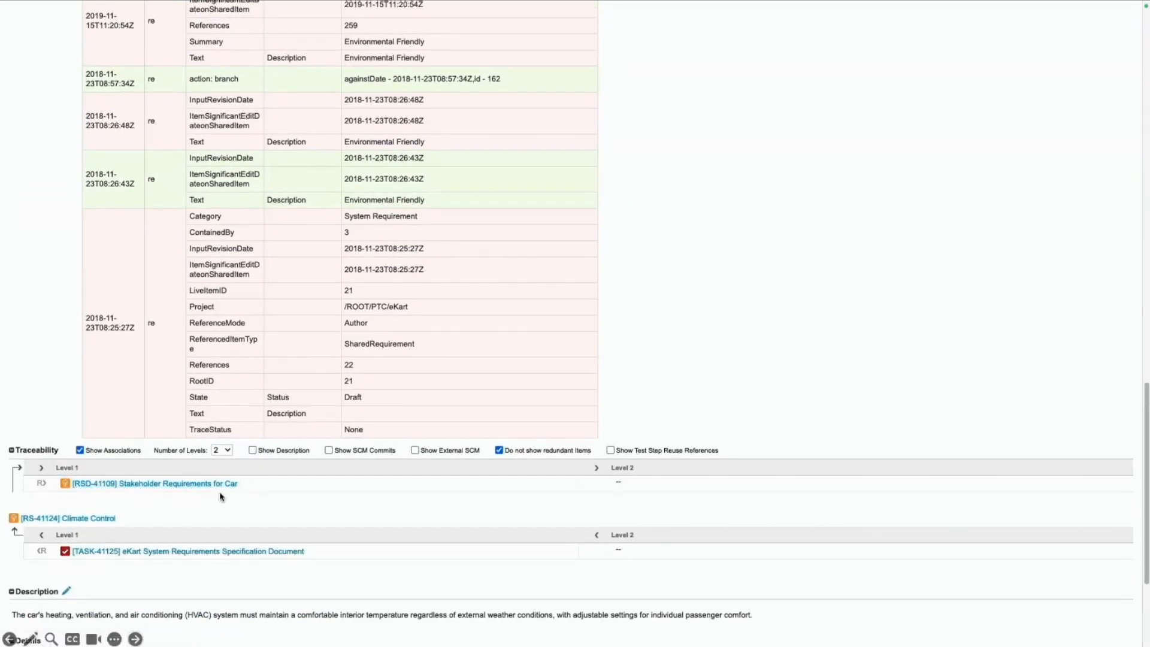
scroll(343, 551, "down", 3)
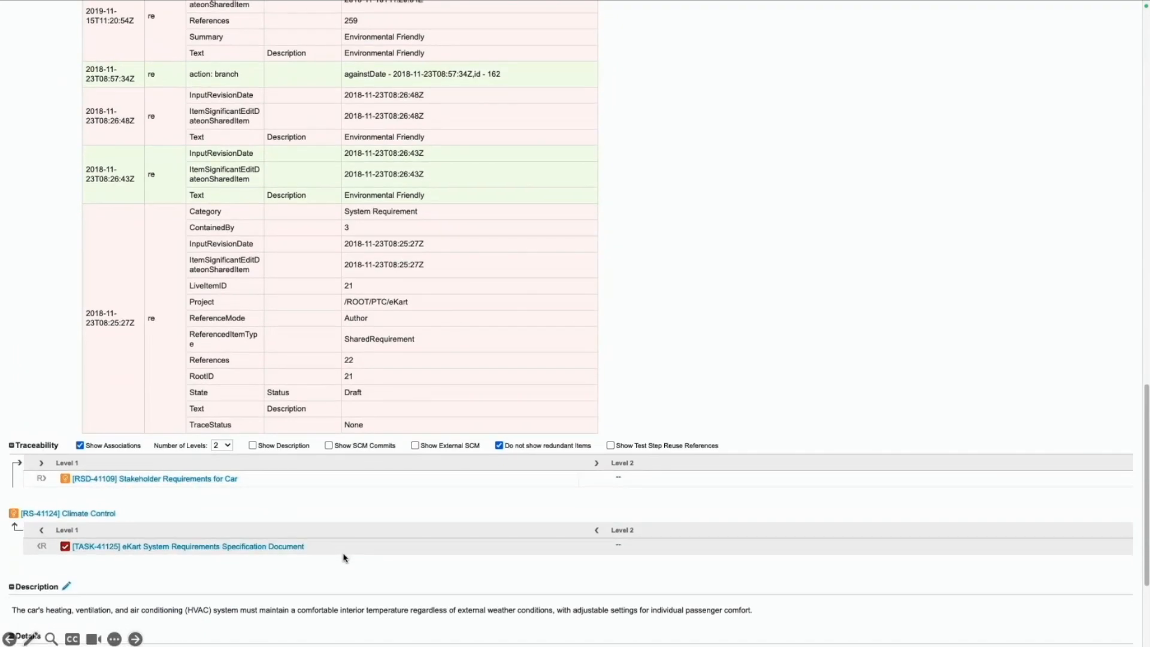